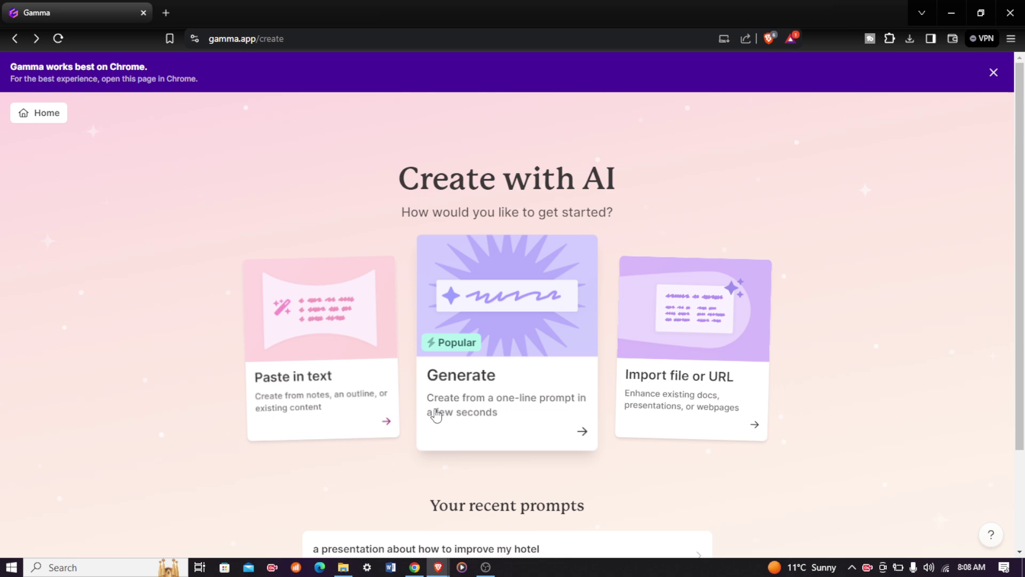
# Choose the Generate option to create a deck from a one-line prompt.
pyautogui.click(558, 440)
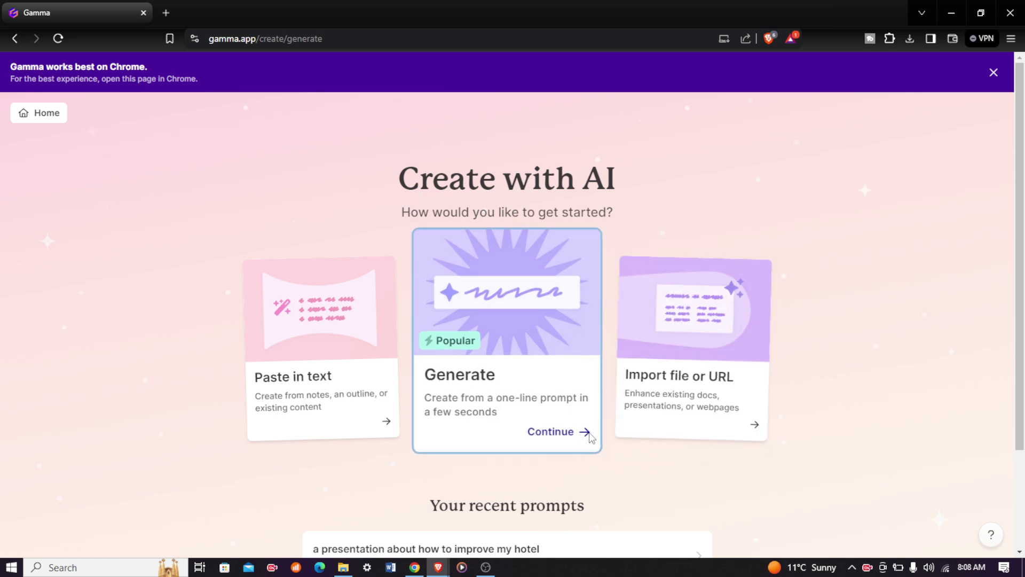
# Go to the Generate page and confirm the Presentation is set to 8 cards.
pyautogui.click(585, 433)
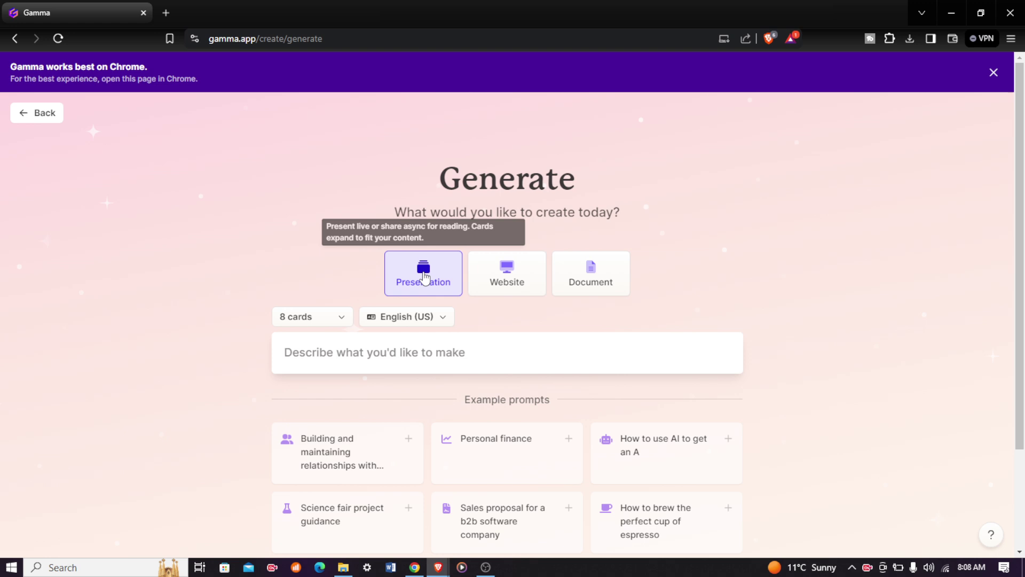
pyautogui.click(347, 321)
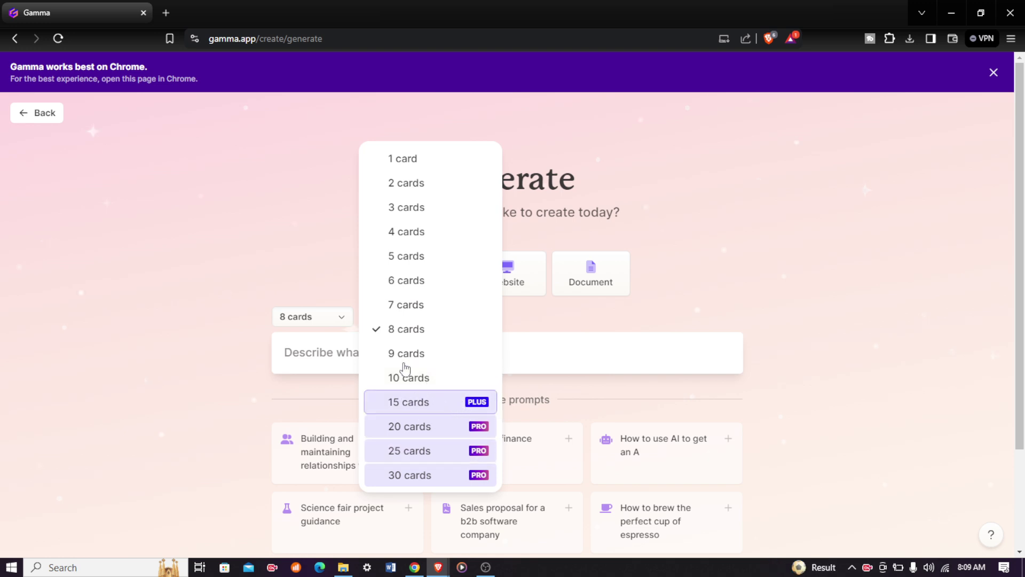
# Enter the prompt 'write me a presentation about quantum mechanics', fixing the 'preasentation' typo.
pyautogui.click(311, 361)
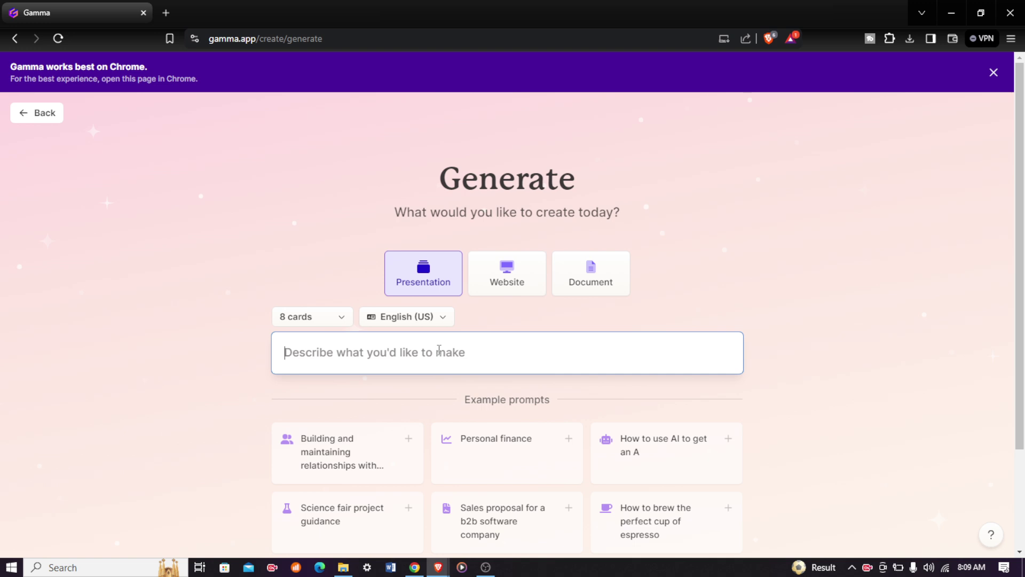
pyautogui.write('w')
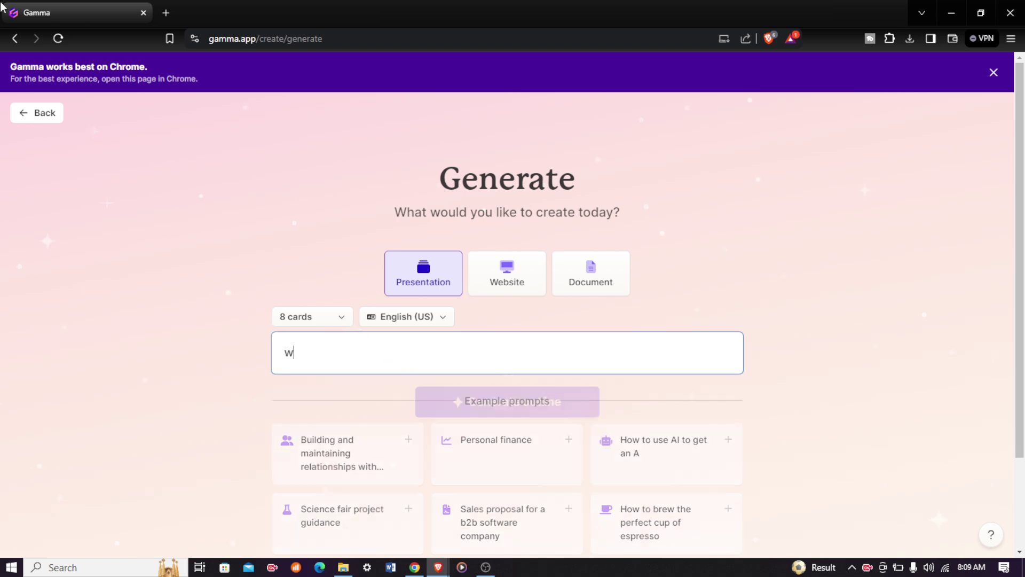
pyautogui.write('rite m')
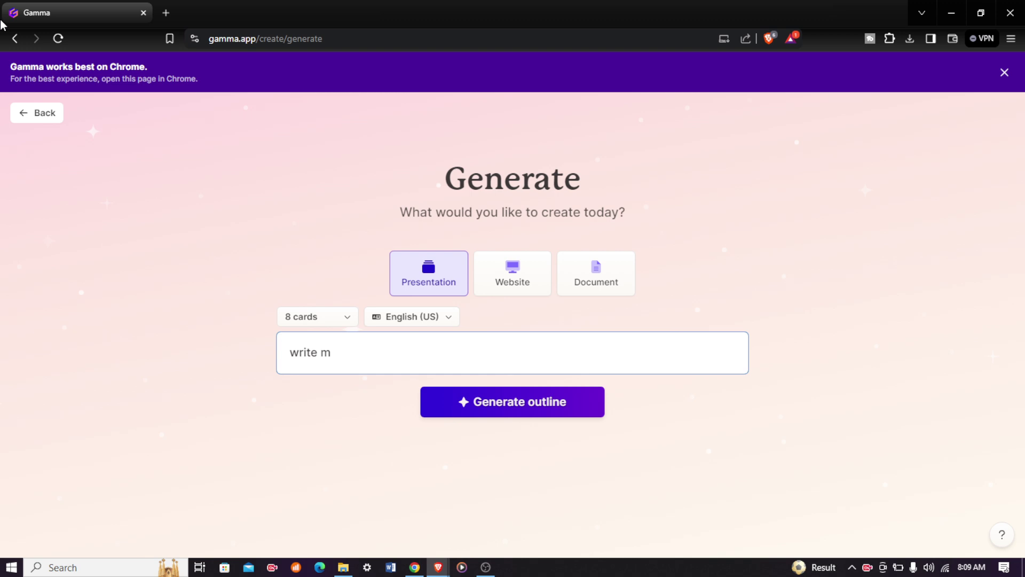
pyautogui.write('ee ')
pyautogui.write('a prea')
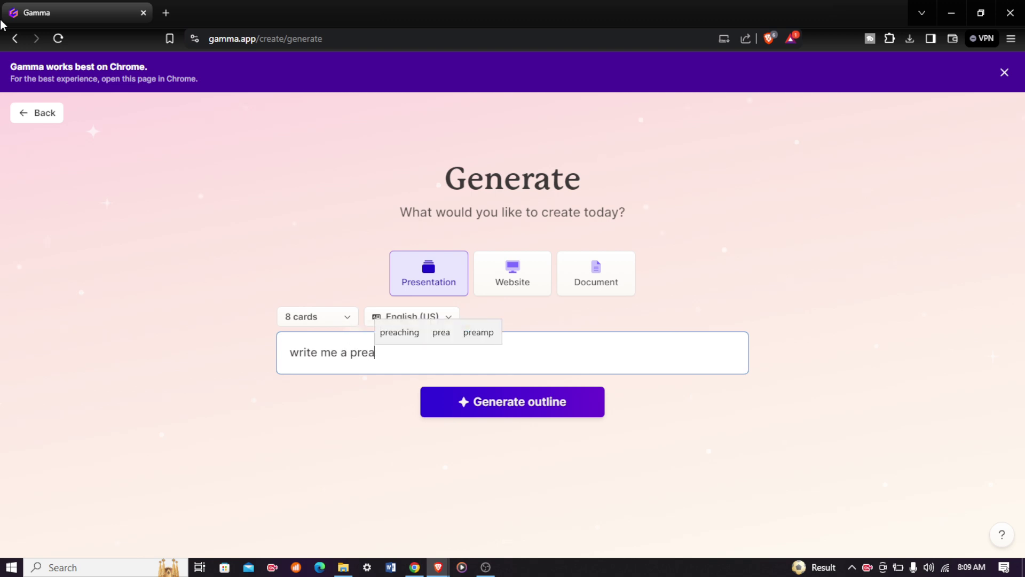
pyautogui.write('sentation a')
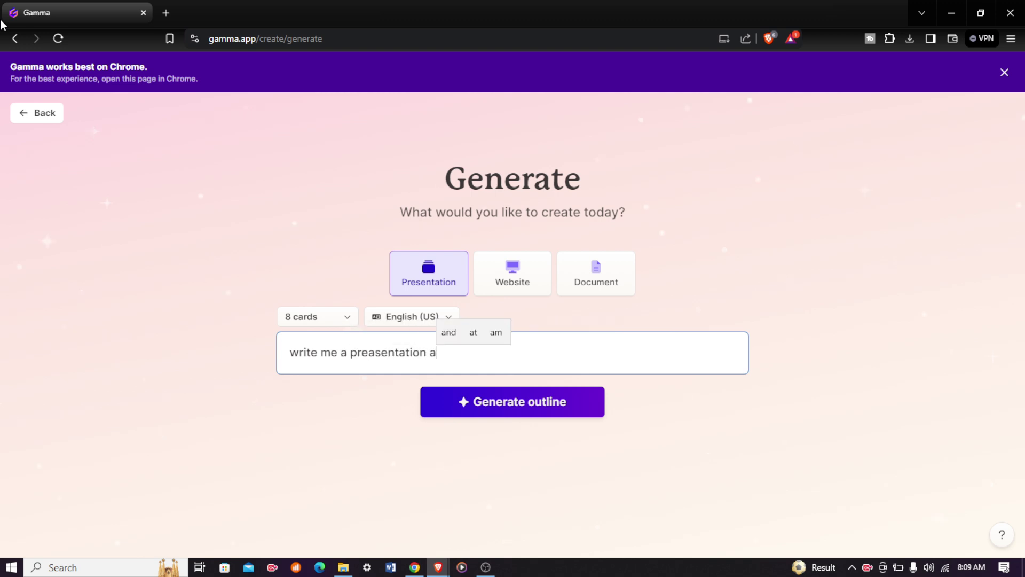
pyautogui.write('bout ')
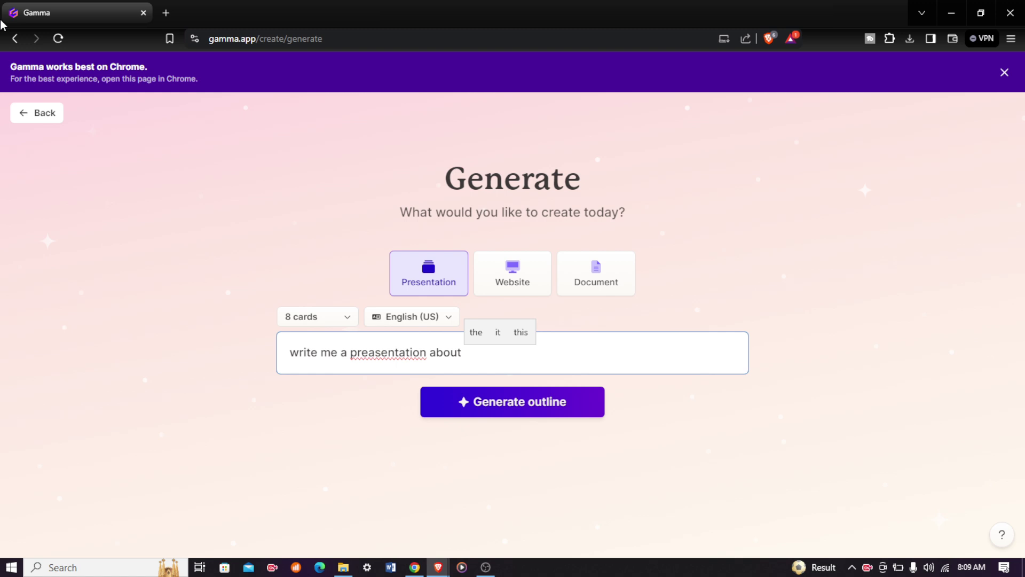
pyautogui.write('quantum')
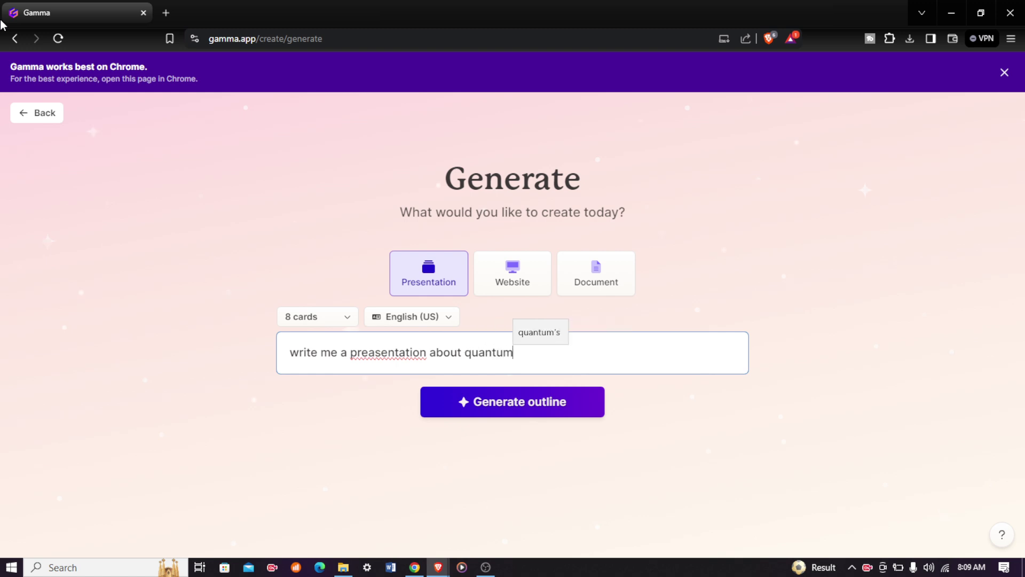
pyautogui.write(' mechanics')
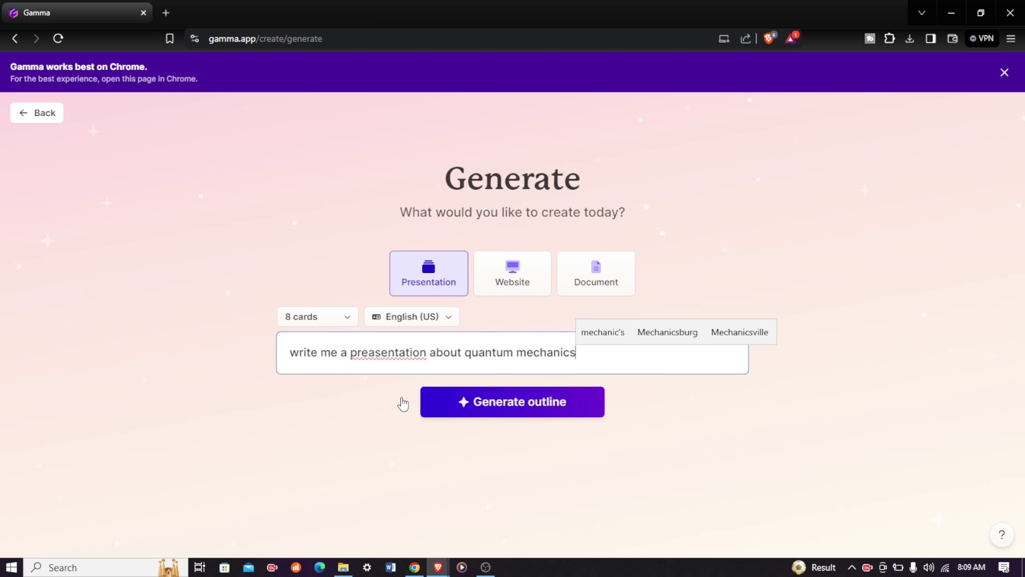
pyautogui.click(378, 352)
pyautogui.press('BackSpace')
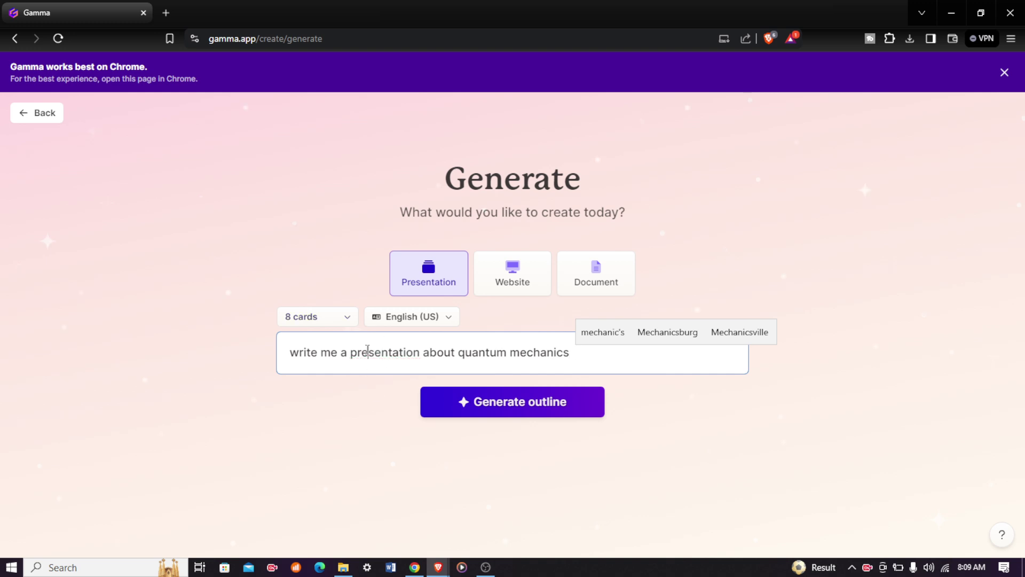
# Generate the 8-card outline and scroll through it to review the card titles.
pyautogui.click(529, 406)
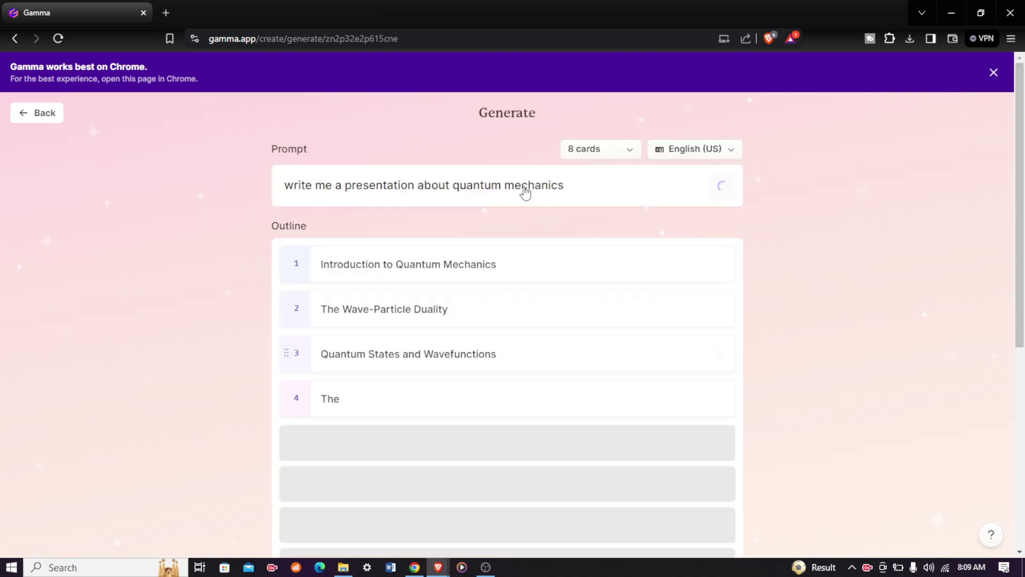
pyautogui.scroll(-4, 425, 308)
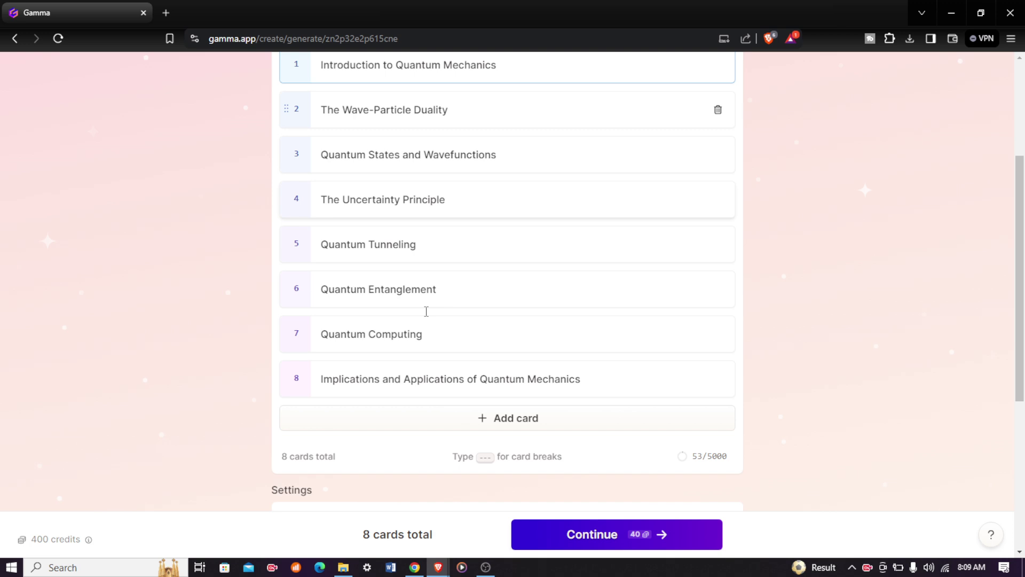
pyautogui.scroll(2, 424, 312)
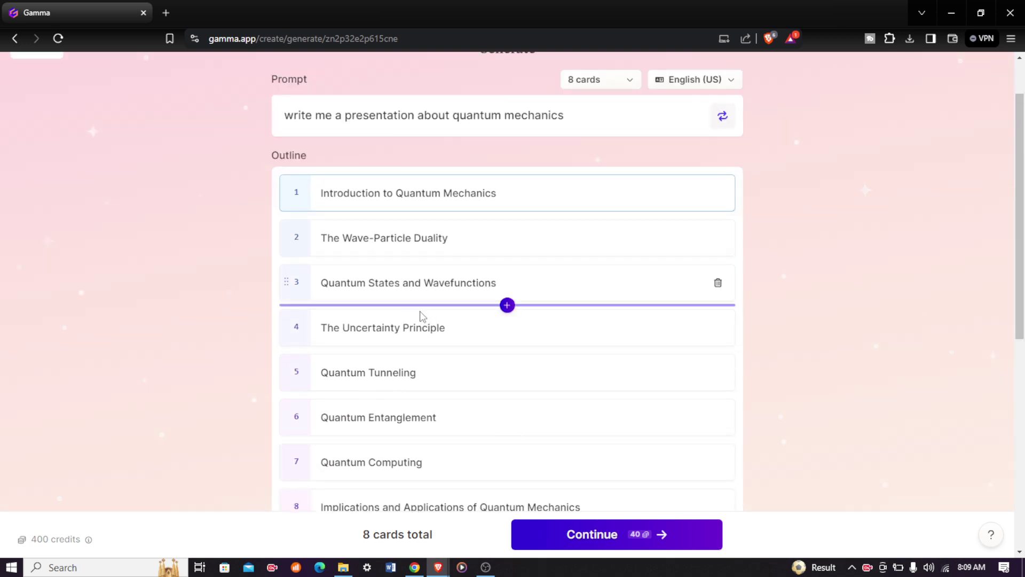
pyautogui.scroll(1, 477, 271)
pyautogui.scroll(-2, 468, 250)
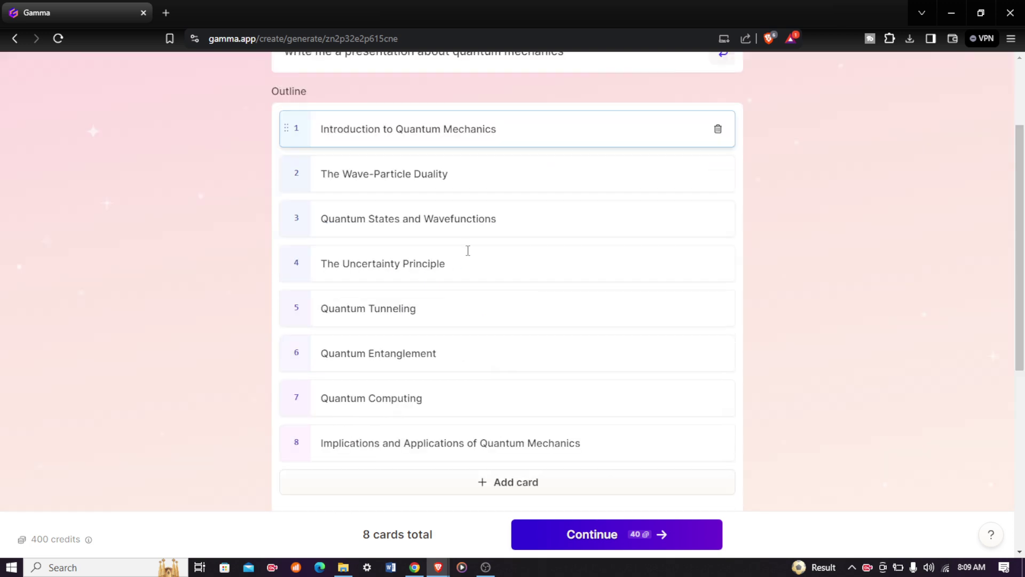
pyautogui.scroll(-3, 467, 250)
pyautogui.scroll(3, 465, 259)
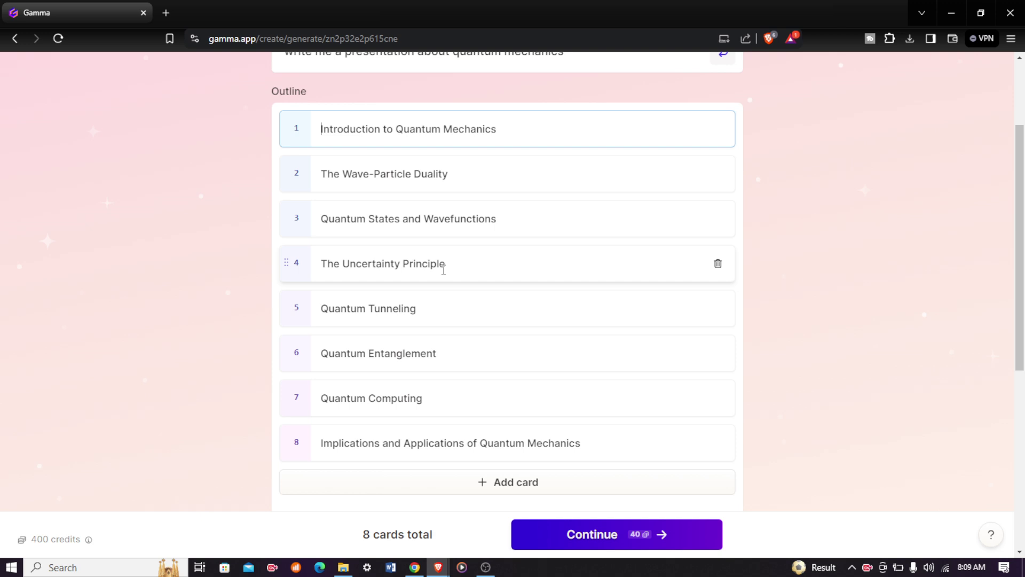
pyautogui.scroll(2, 484, 223)
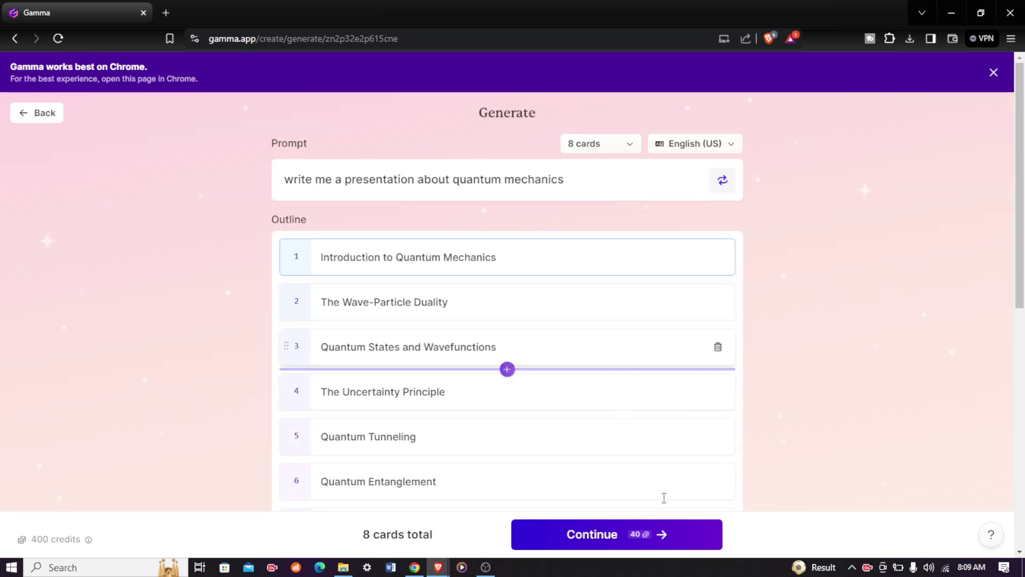
# Accept the outline, pick the dark Orbit theme, and start generating the deck.
pyautogui.click(649, 536)
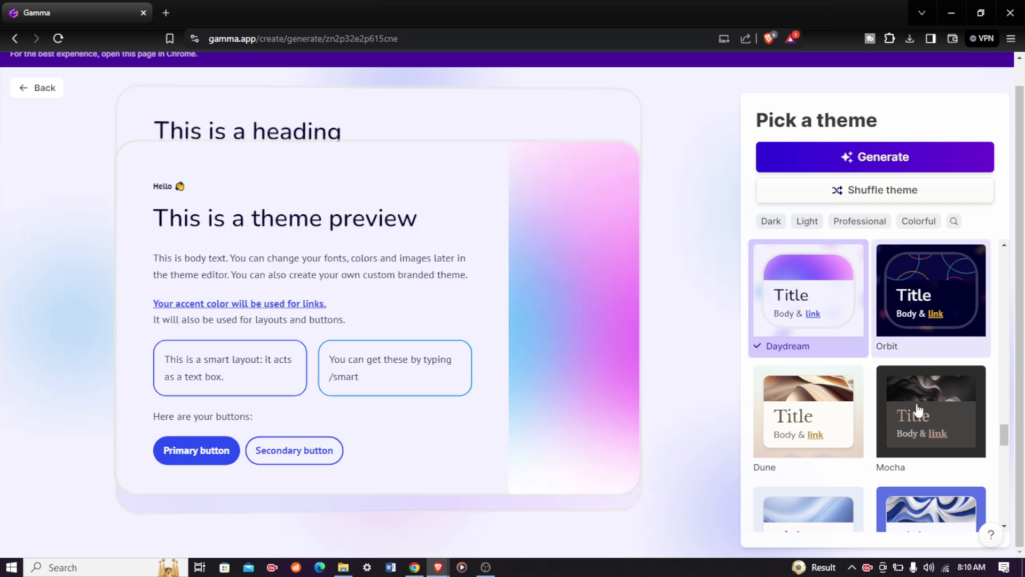
pyautogui.click(909, 326)
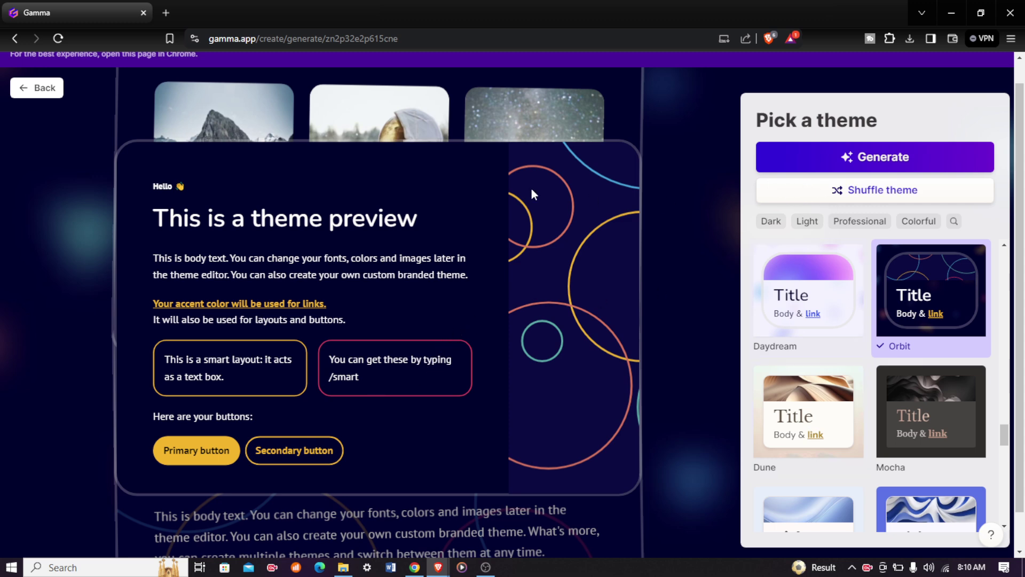
pyautogui.click(812, 154)
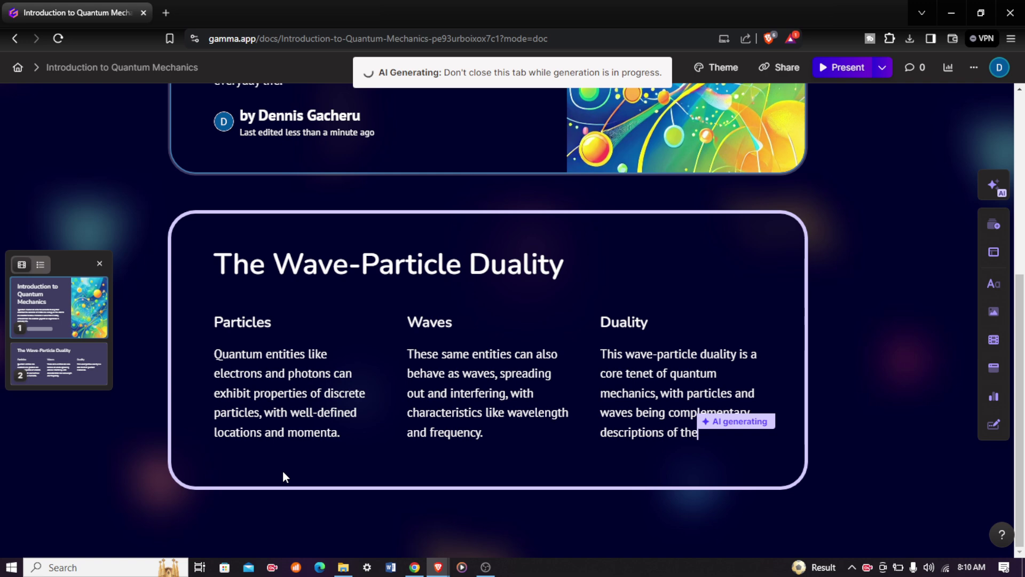
# Scroll back through the quantum mechanics cards while the remaining cards finish generating.
pyautogui.scroll(10, 253, 343)
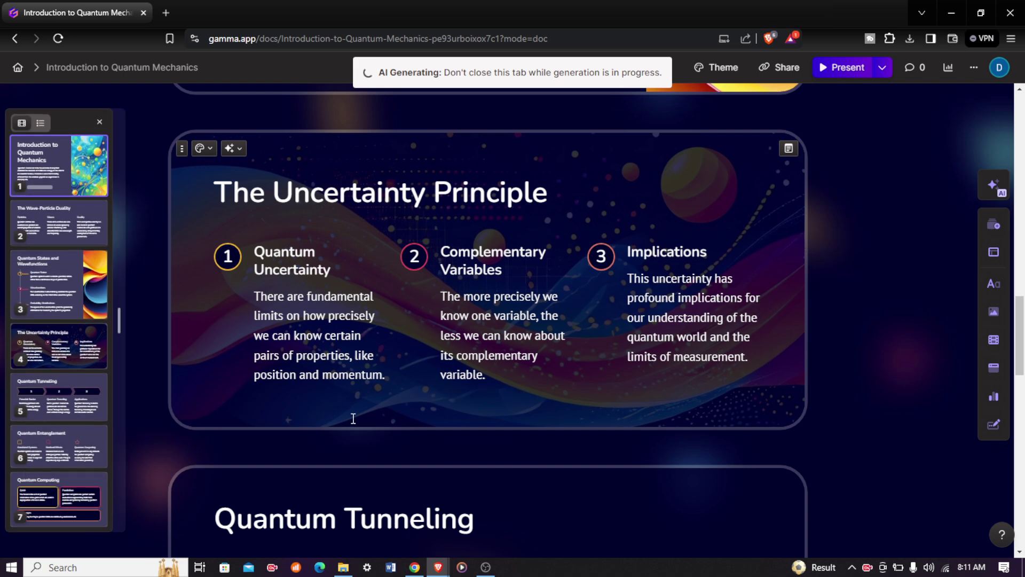
pyautogui.scroll(5, 478, 297)
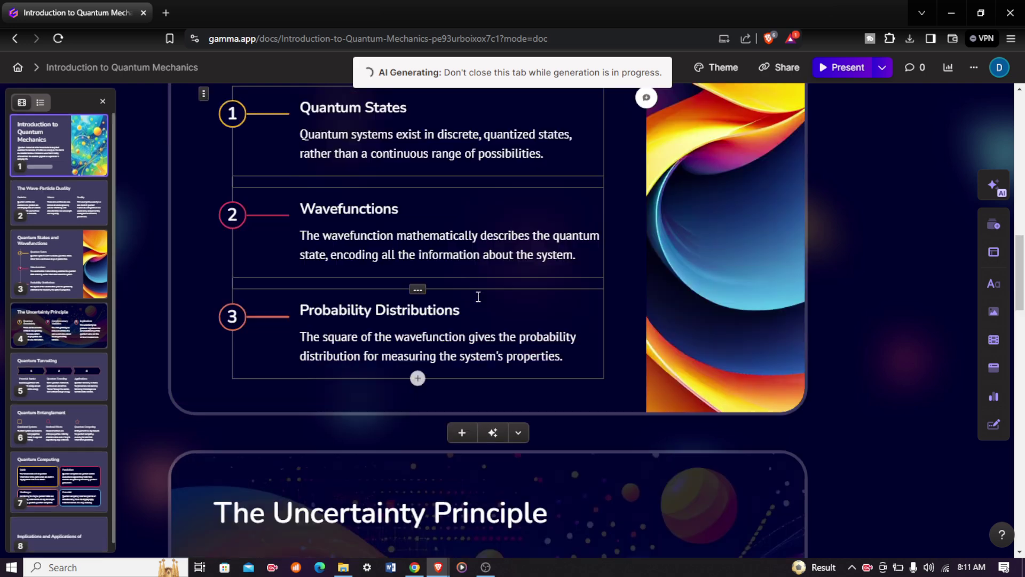
pyautogui.scroll(12, 477, 297)
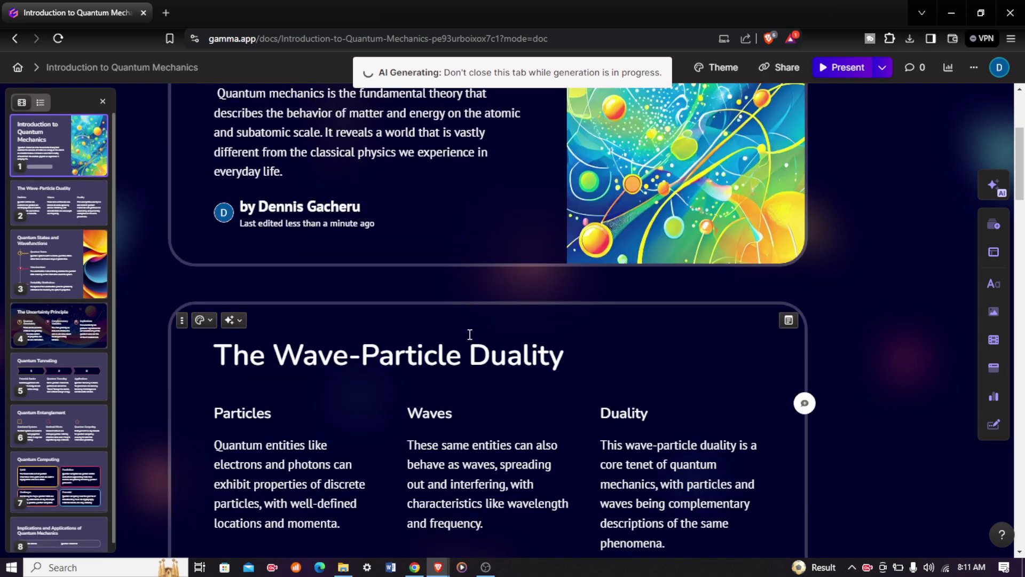
pyautogui.scroll(1, 475, 342)
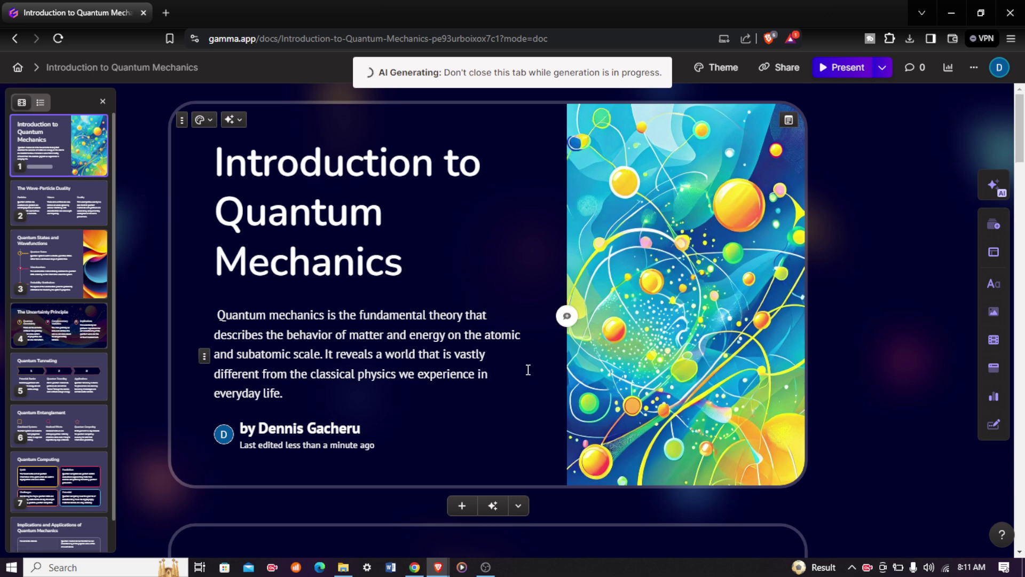
pyautogui.scroll(-6, 528, 370)
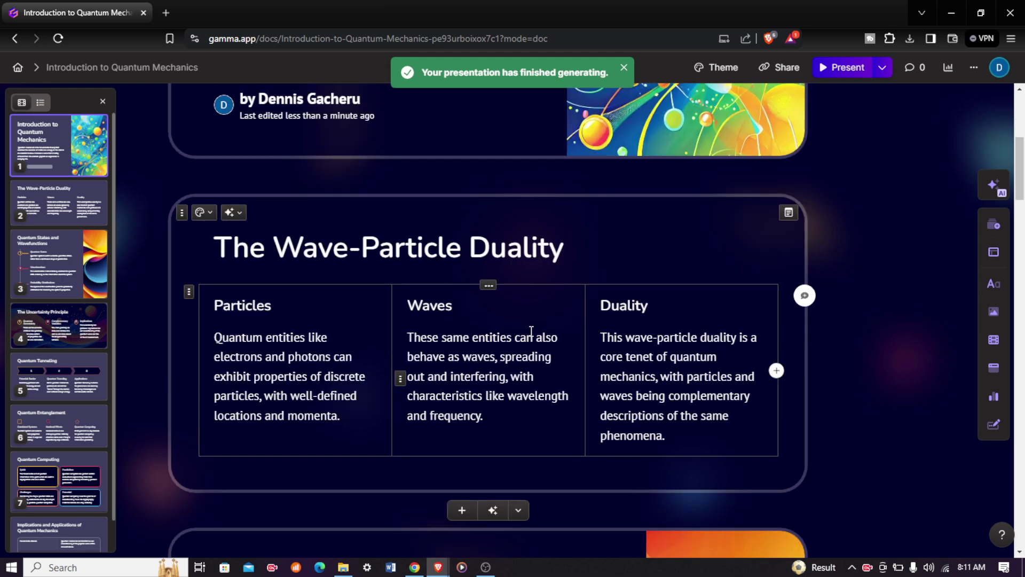
pyautogui.scroll(-9, 537, 336)
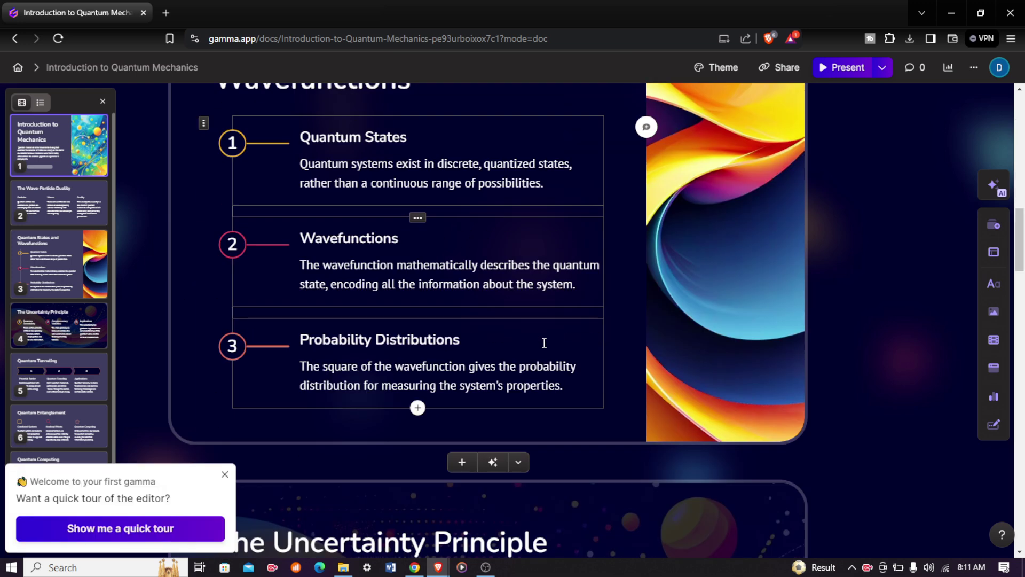
pyautogui.scroll(-10, 545, 343)
pyautogui.scroll(-5, 451, 362)
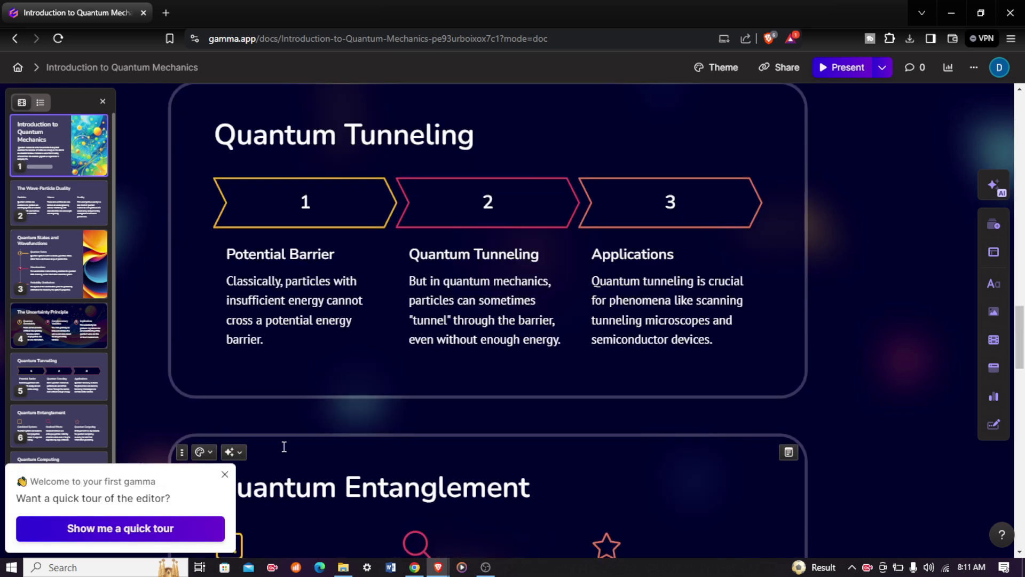
pyautogui.scroll(-15, 284, 447)
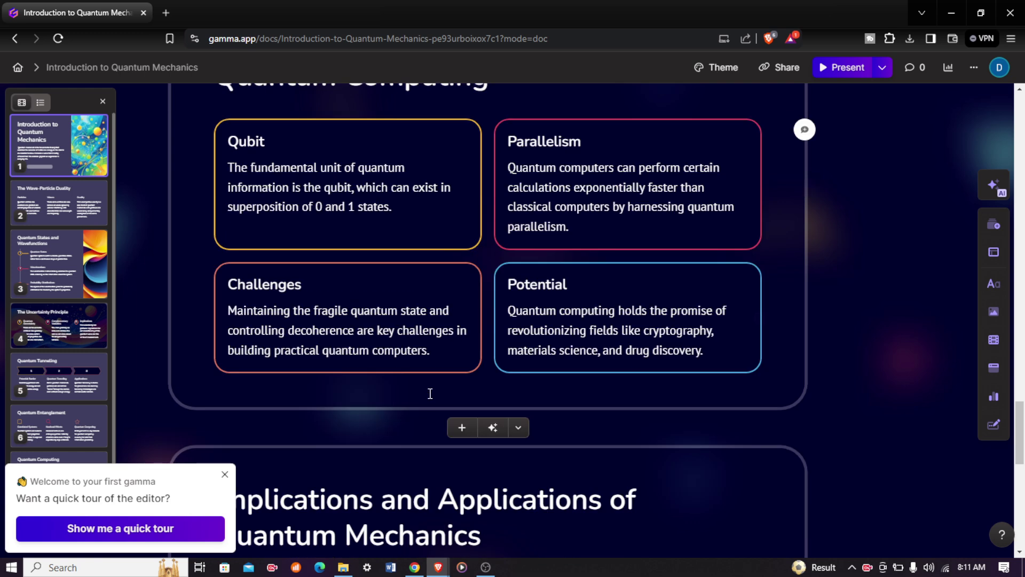
pyautogui.scroll(-2, 430, 394)
pyautogui.scroll(7, 394, 342)
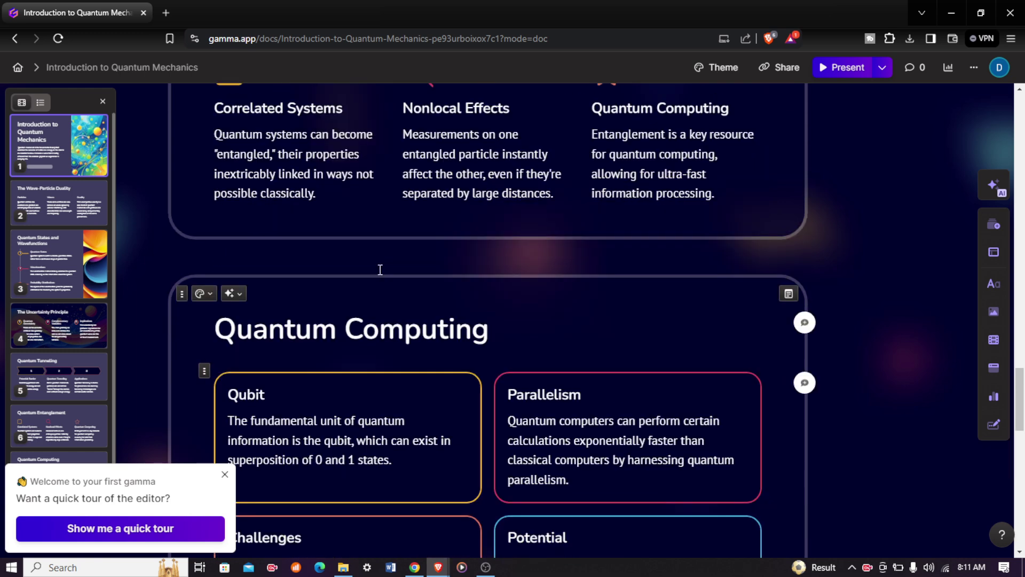
pyautogui.scroll(3, 380, 269)
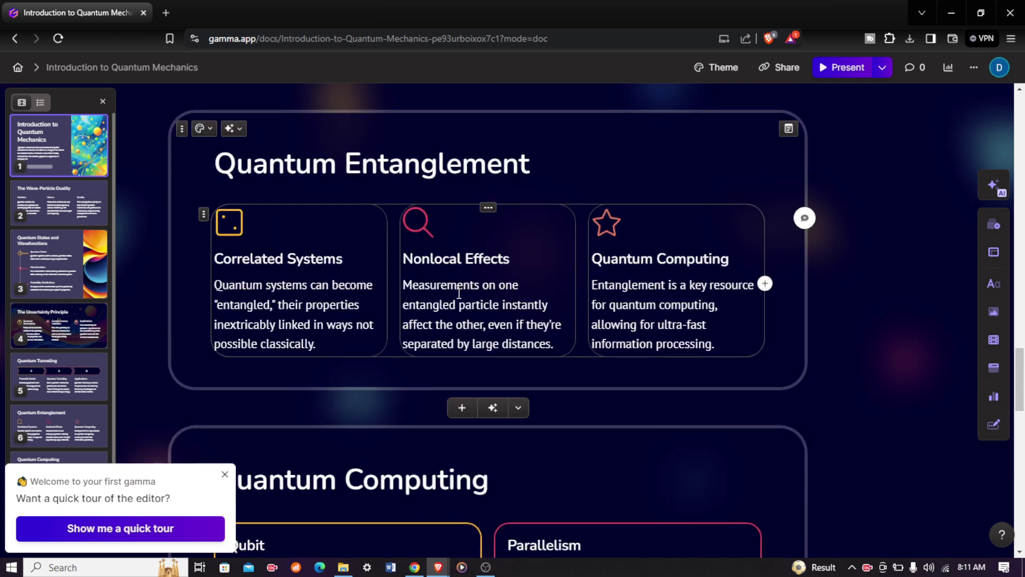
pyautogui.moveTo(458, 293); pyautogui.dragTo(463, 294)
pyautogui.press('BackSpace')
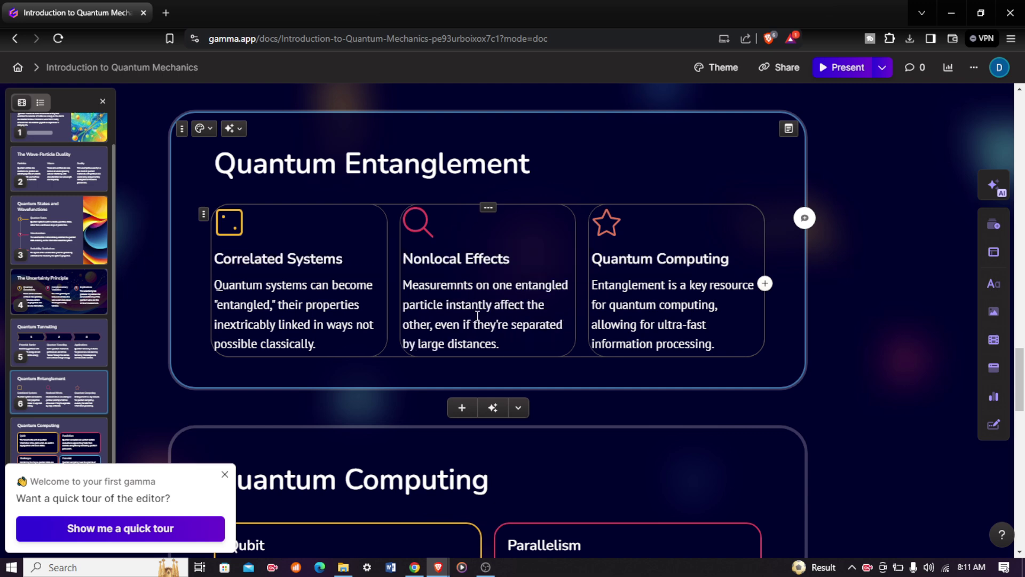
pyautogui.hotkey('ctrl', 'z')
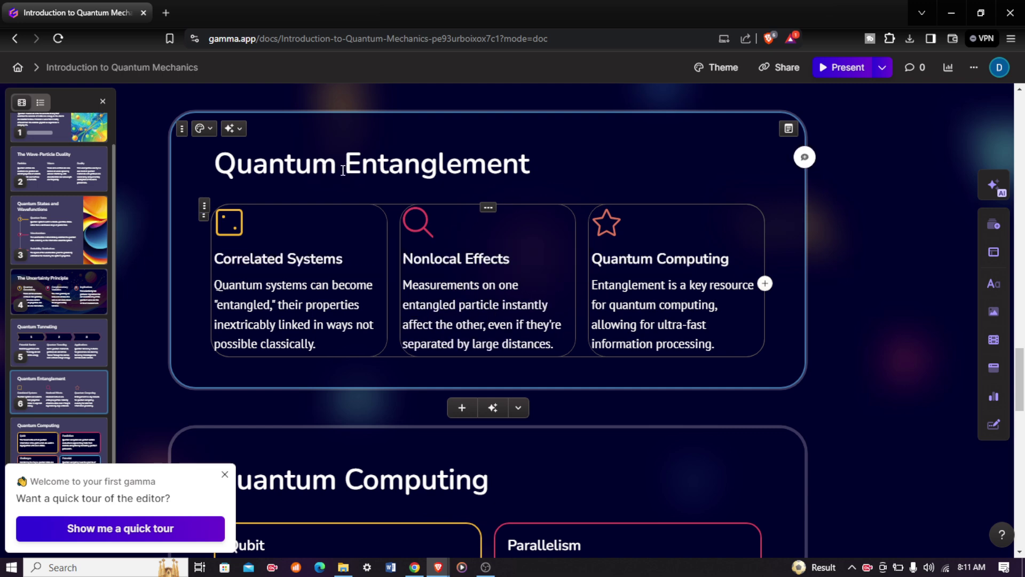
pyautogui.moveTo(343, 170); pyautogui.dragTo(339, 174)
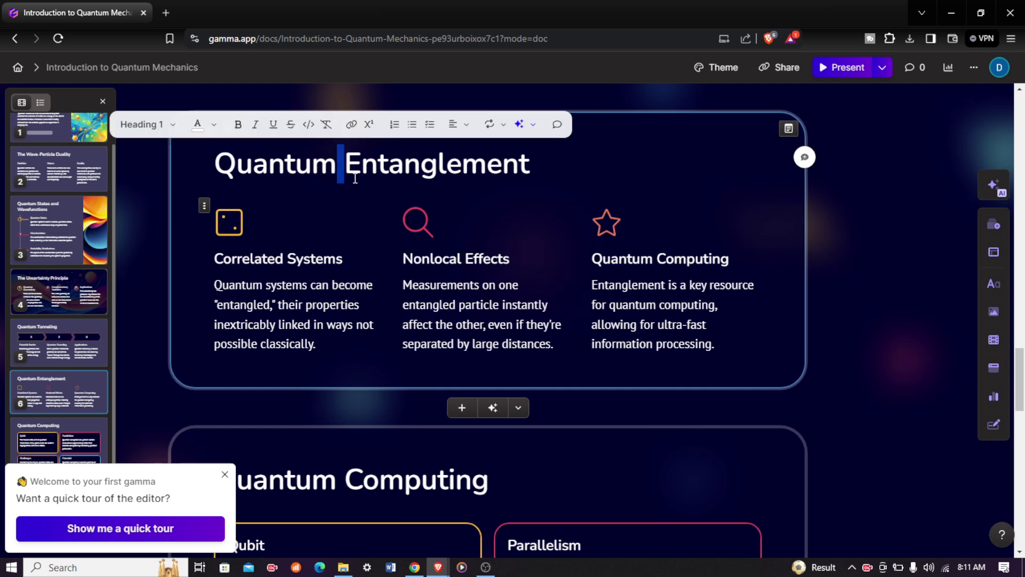
pyautogui.press('BackSpace')
pyautogui.press('BackSpace')
pyautogui.press('BackSpace')
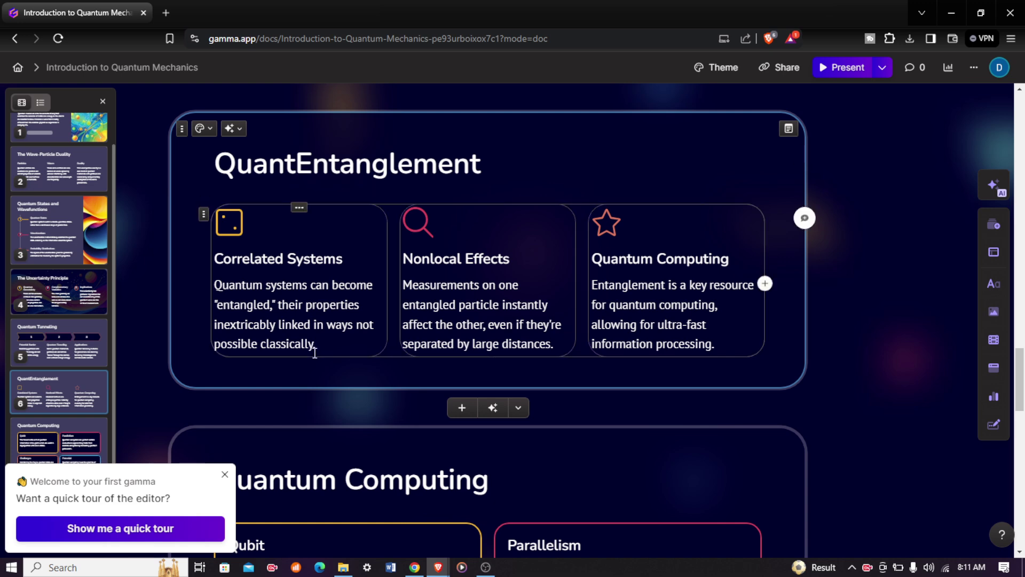
pyautogui.write('um')
pyautogui.scroll(4, 454, 251)
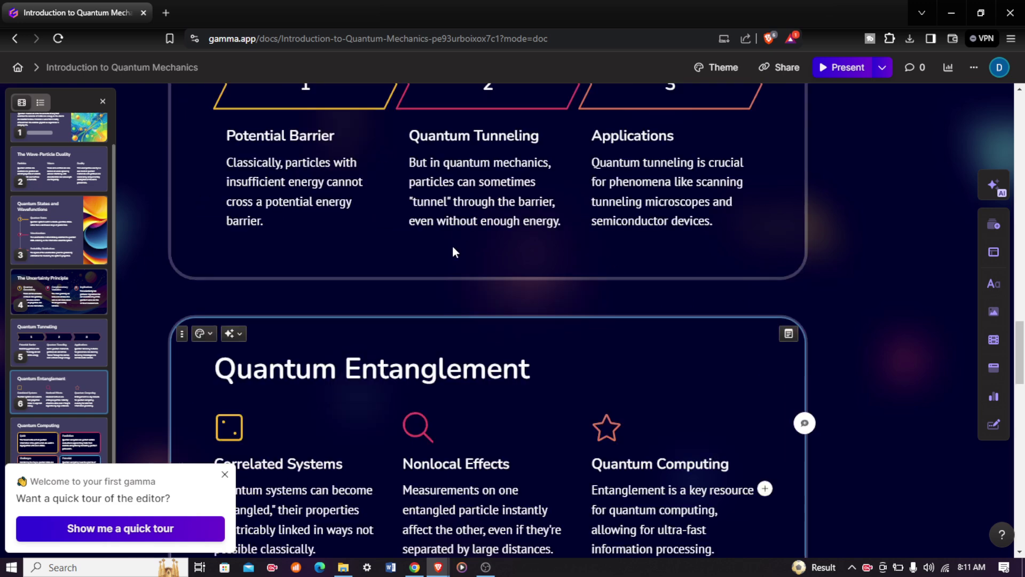
pyautogui.scroll(8, 454, 251)
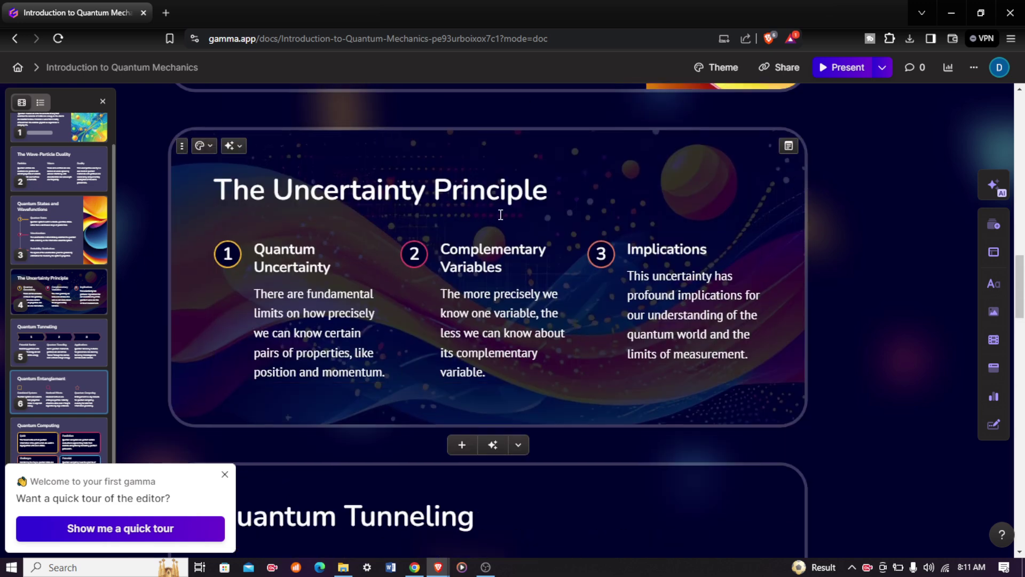
pyautogui.scroll(4, 500, 214)
pyautogui.click(702, 228)
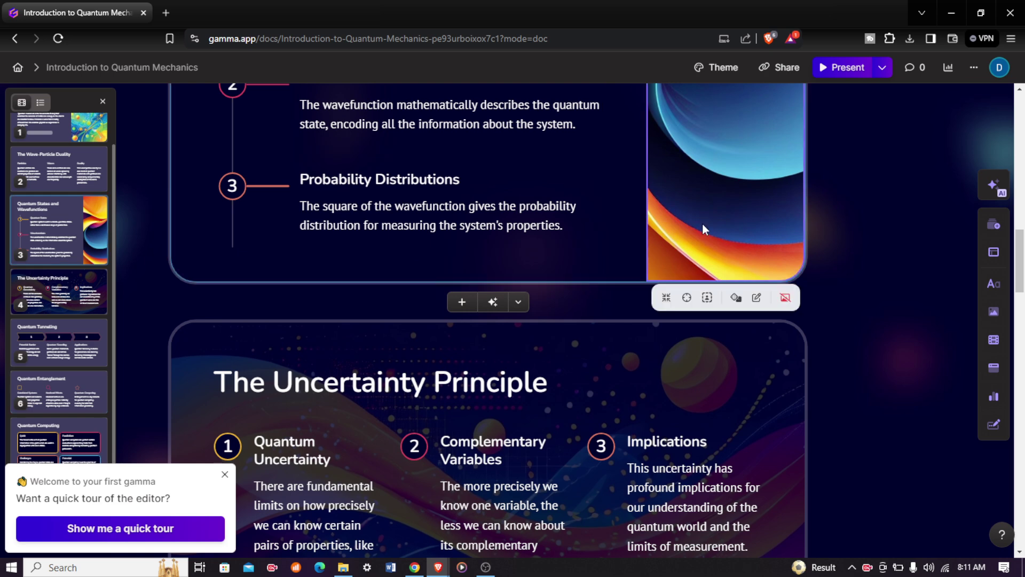
pyautogui.scroll(4, 703, 225)
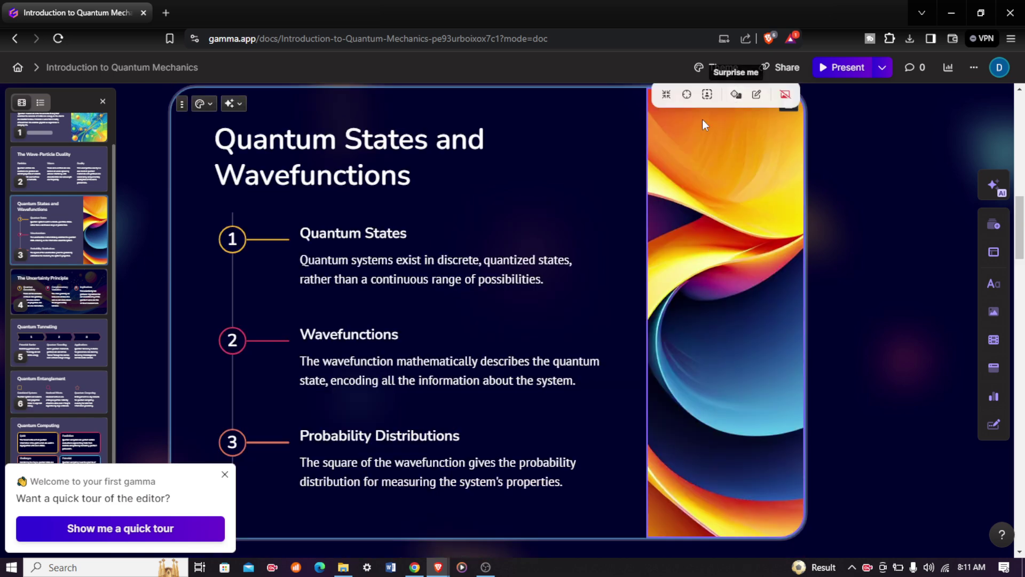
pyautogui.click(543, 210)
pyautogui.scroll(3, 509, 224)
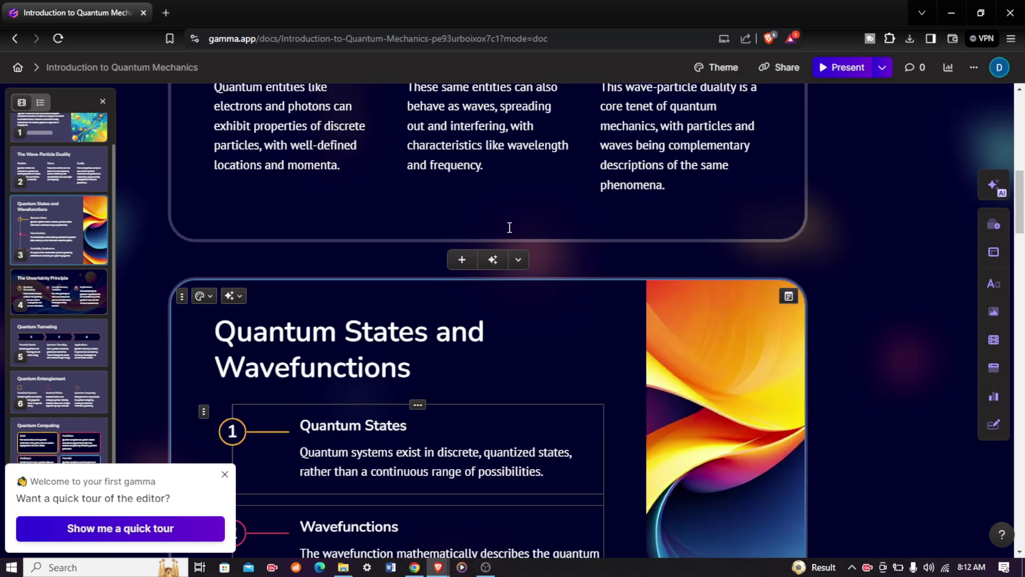
pyautogui.scroll(10, 509, 228)
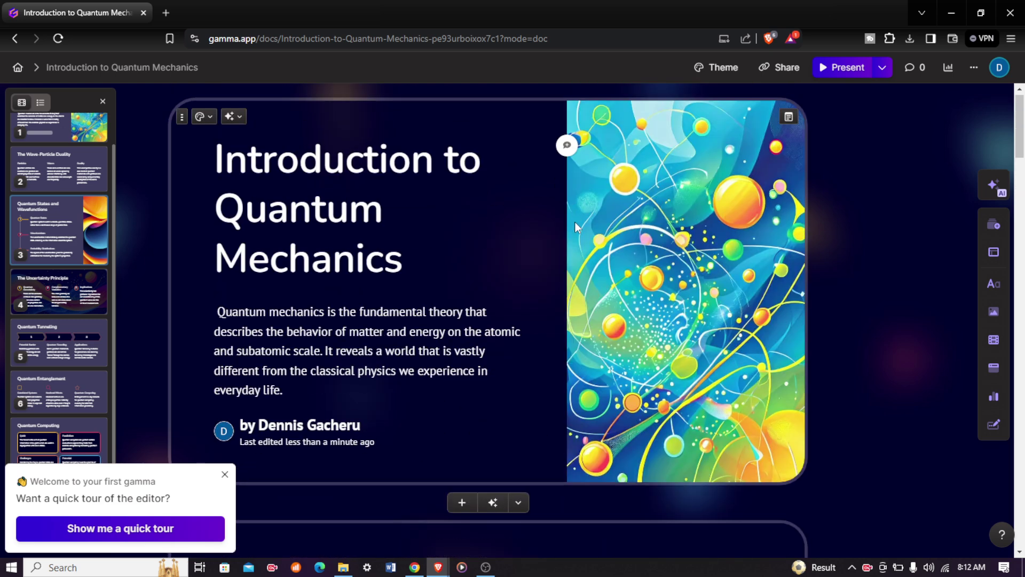
pyautogui.scroll(1, 566, 313)
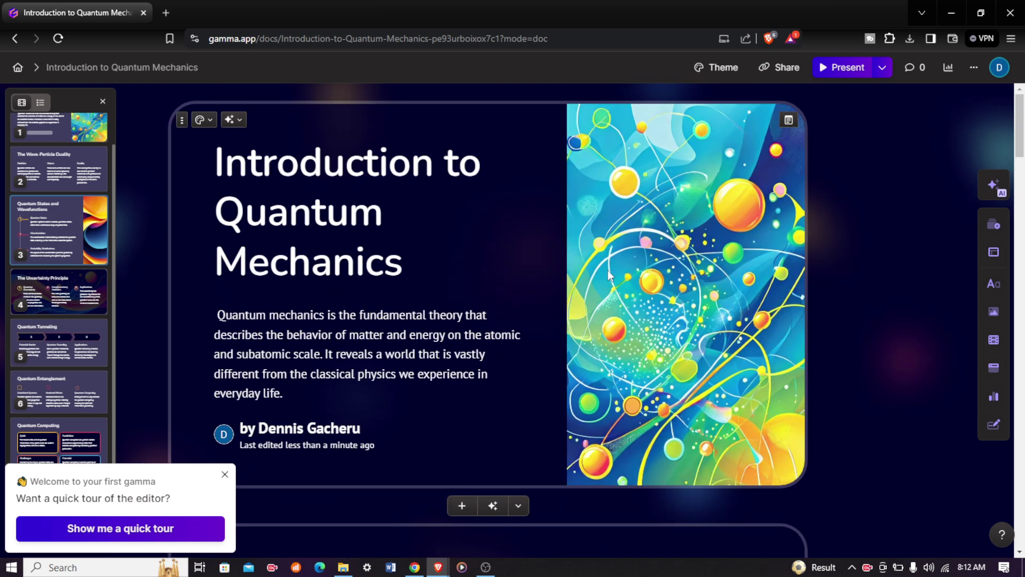